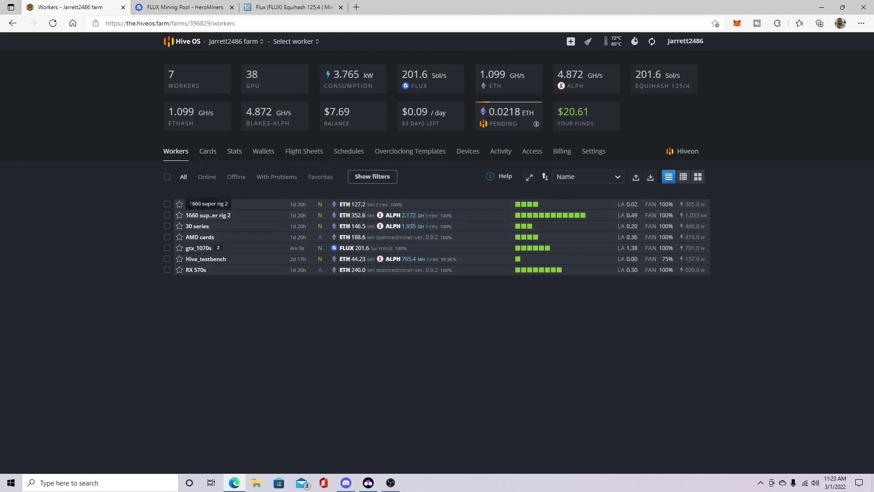
Open the 1660 super rig 1 worker and start a Hive Shell session from Remote Access.
{"action": "left_click", "coordinate": [216, 204]}
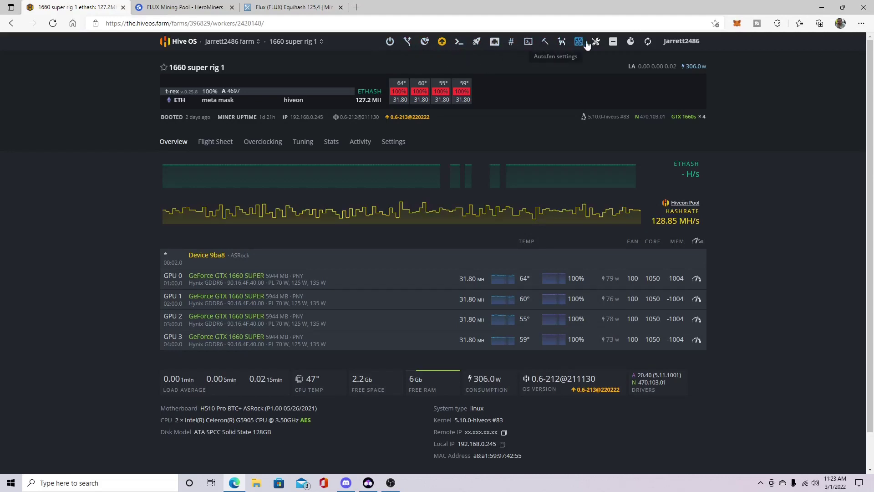
{"action": "left_click", "coordinate": [529, 43]}
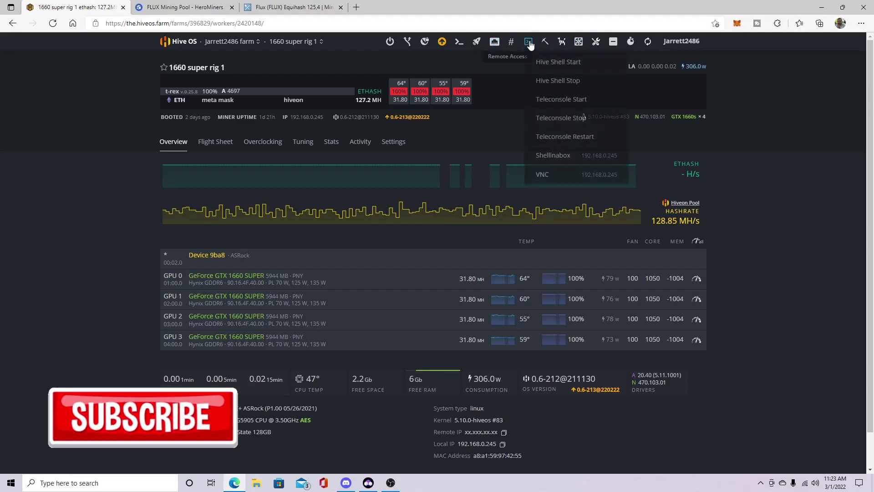
{"action": "left_click", "coordinate": [545, 68]}
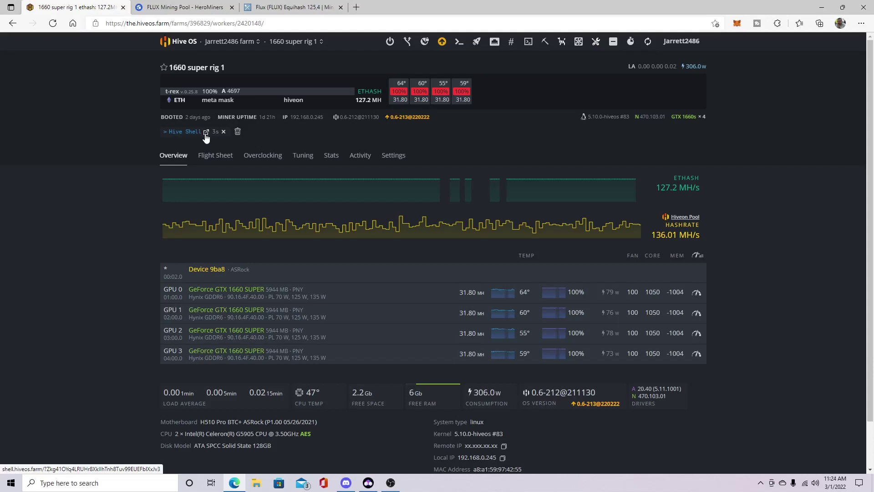
Open the started Hive Shell terminal for 1660 super rig 1.
{"action": "left_click", "coordinate": [205, 133]}
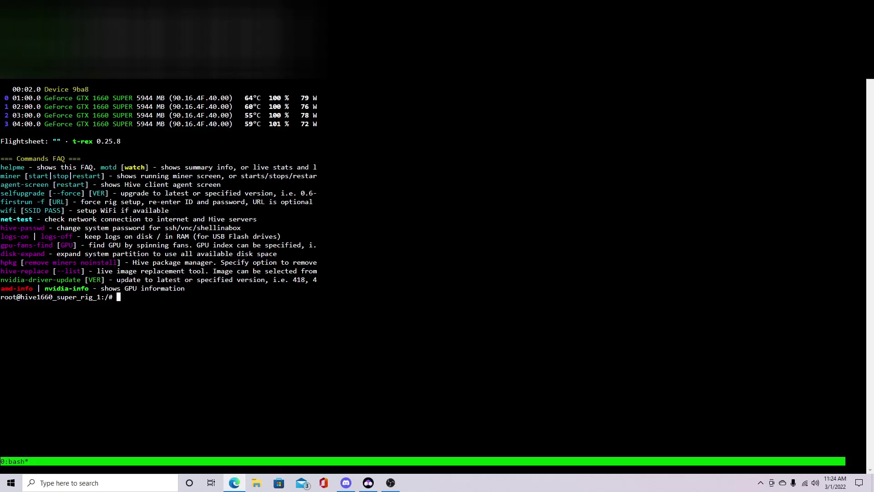
{"action": "type", "text": "miner"}
{"action": "key", "text": "Return"}
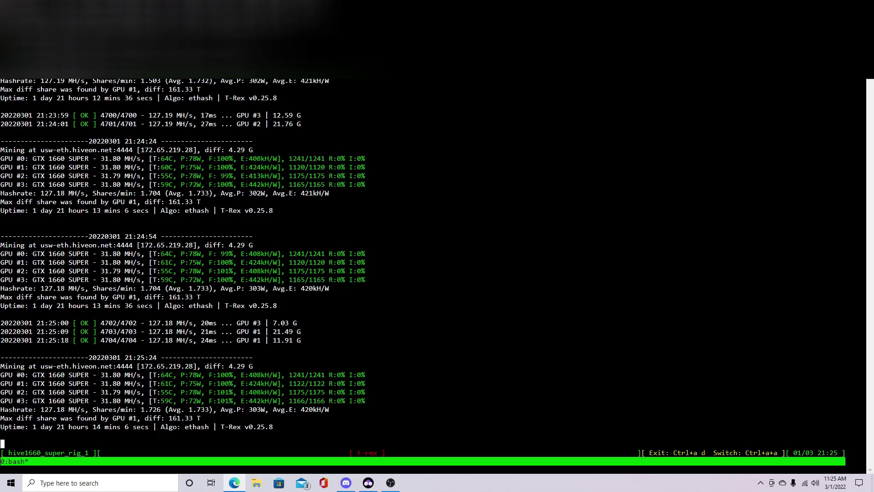
{"action": "key", "text": "ctrl+a"}
{"action": "key", "text": "d"}
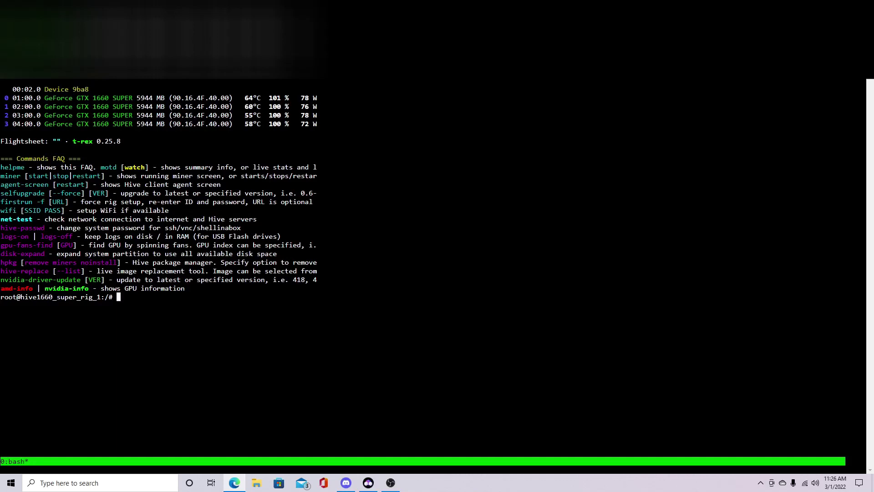
Return to the rig overview and select the kernel value 5.10.0-hiveos #83.
{"action": "key", "text": "ctrl+w"}
{"action": "key", "text": "Escape"}
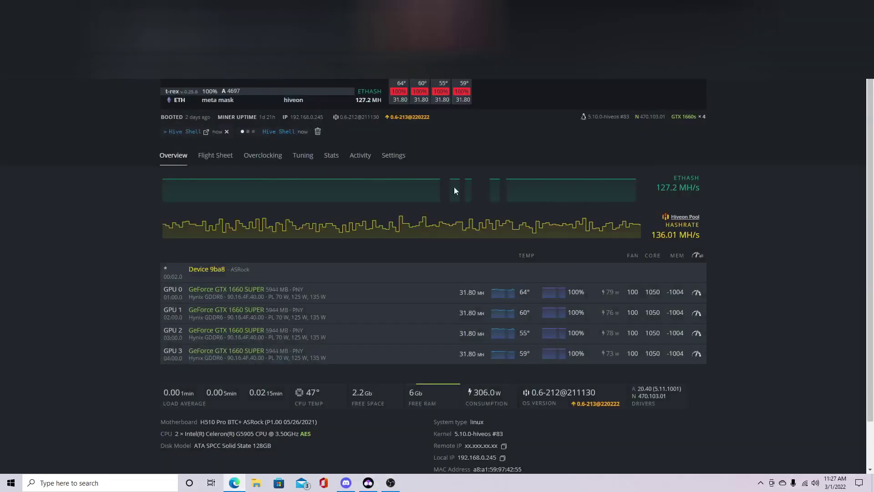
{"action": "scroll", "coordinate": [386, 186], "scroll_direction": "down", "scroll_amount": 1}
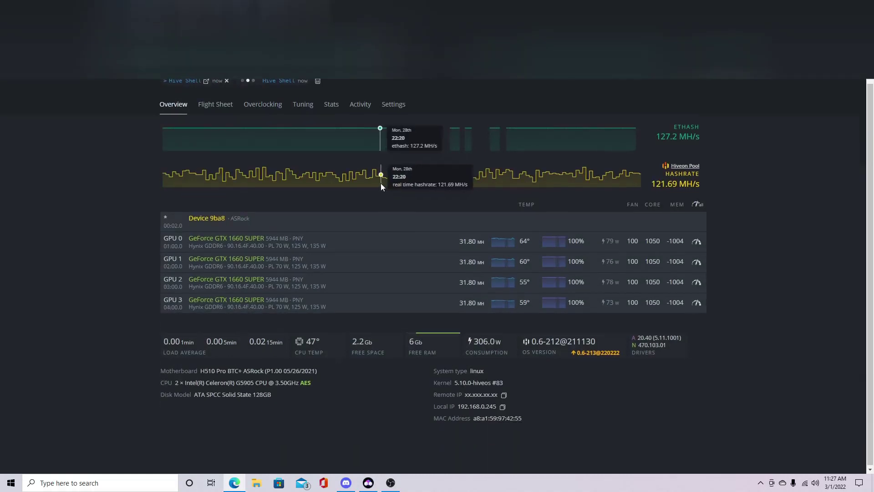
{"action": "scroll", "coordinate": [362, 260], "scroll_direction": "up", "scroll_amount": 1}
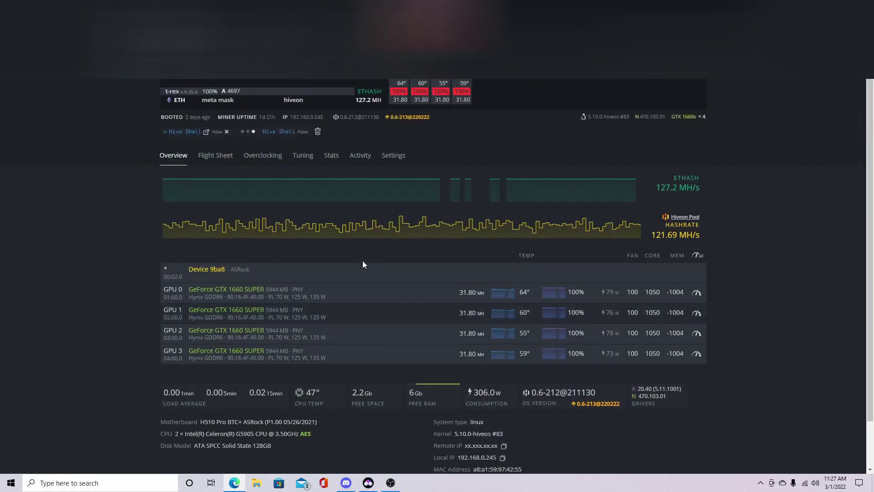
{"action": "scroll", "coordinate": [362, 260], "scroll_direction": "down", "scroll_amount": 1}
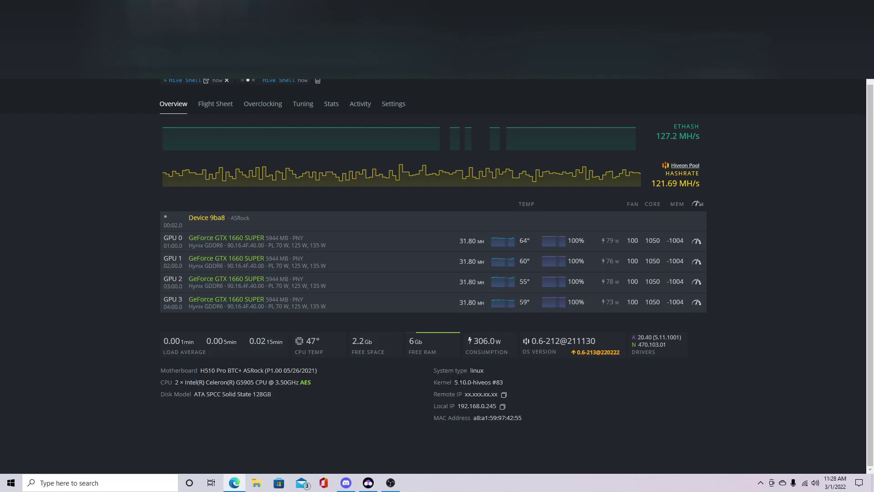
{"action": "left_click_drag", "start_coordinate": [453, 382], "coordinate": [515, 384]}
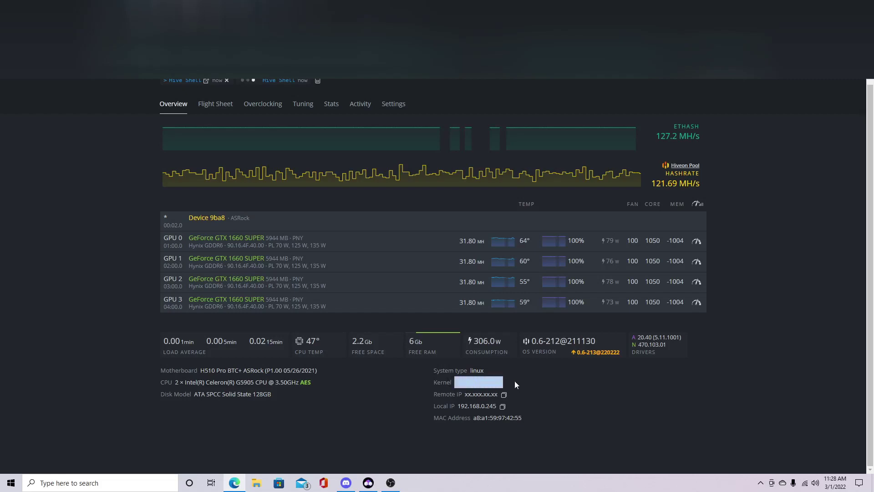
In the rig's shell, run the misspelled hive-replacement --list, then type hive-replace --list.
{"action": "left_click", "coordinate": [453, 386]}
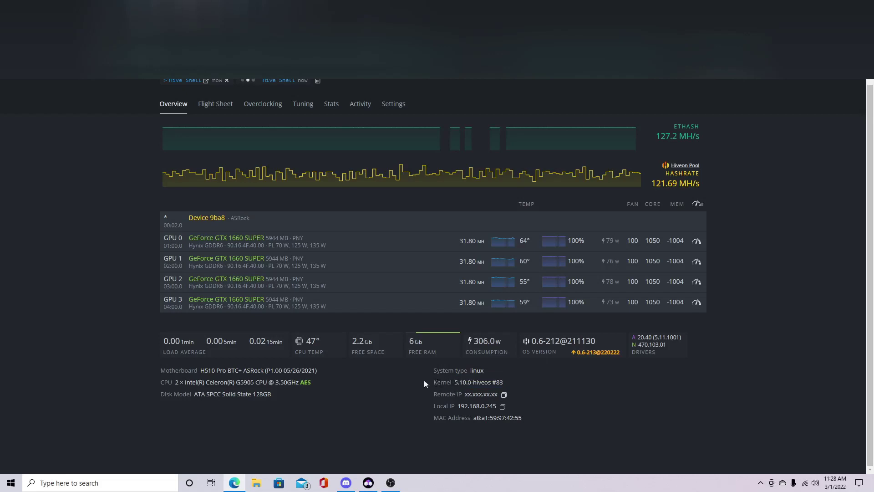
{"action": "mouse_move", "coordinate": [262, 339]}
{"action": "key", "text": "ctrl+Tab"}
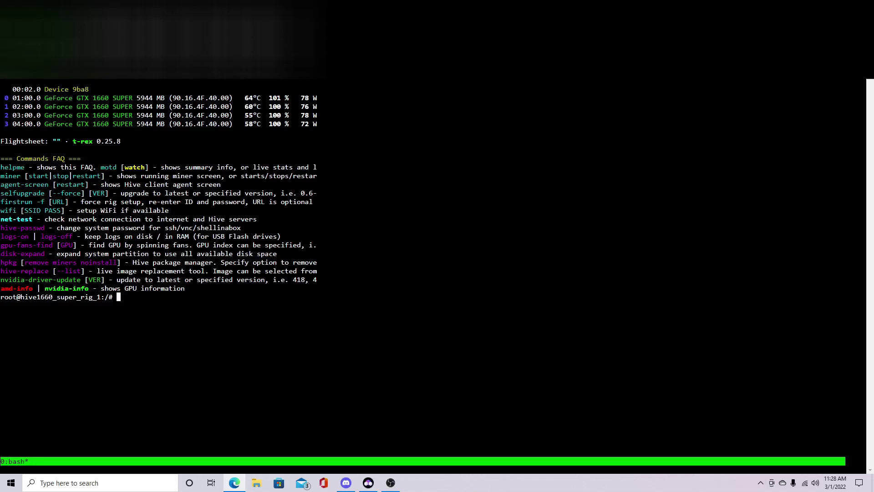
{"action": "type", "text": "hive-replacement --list"}
{"action": "key", "text": "Return"}
{"action": "type", "text": "hive"}
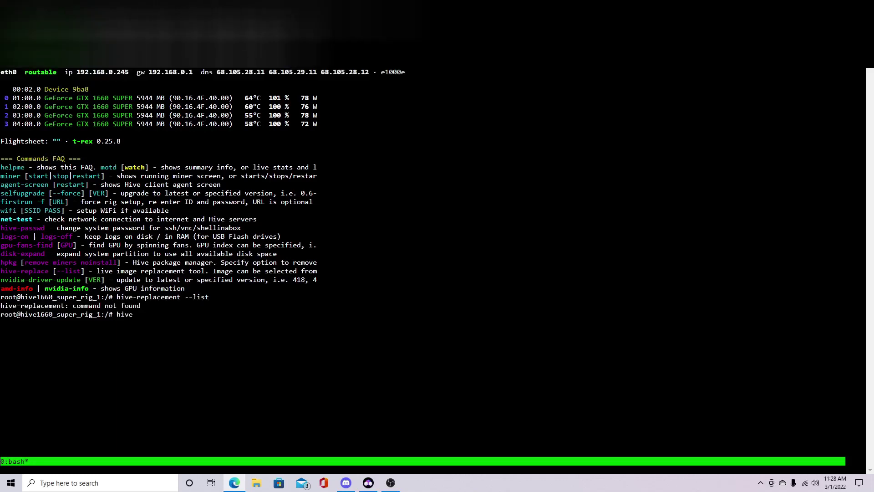
{"action": "type", "text": "-replace --list"}
Run hive-replace --list to show the installable Hive OS images.
{"action": "key", "text": "Return"}
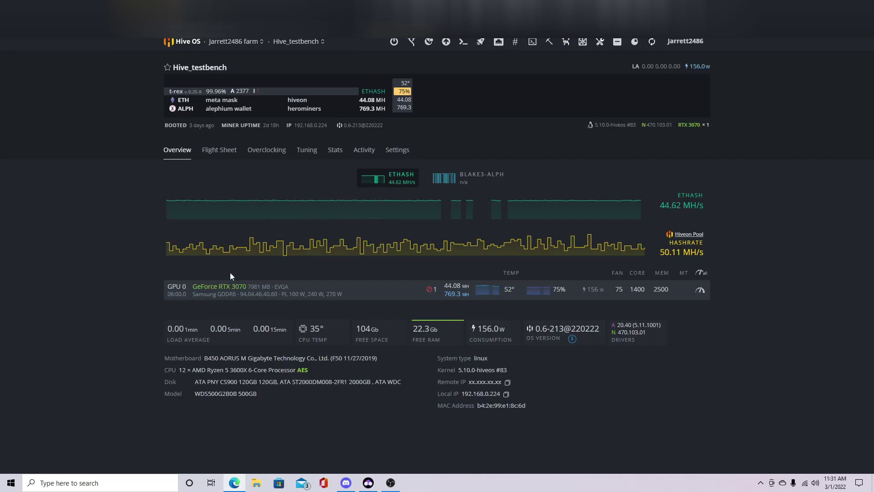
Stop the miner on Hive_testbench and bring up the list of rigs.
{"action": "left_click", "coordinate": [550, 43]}
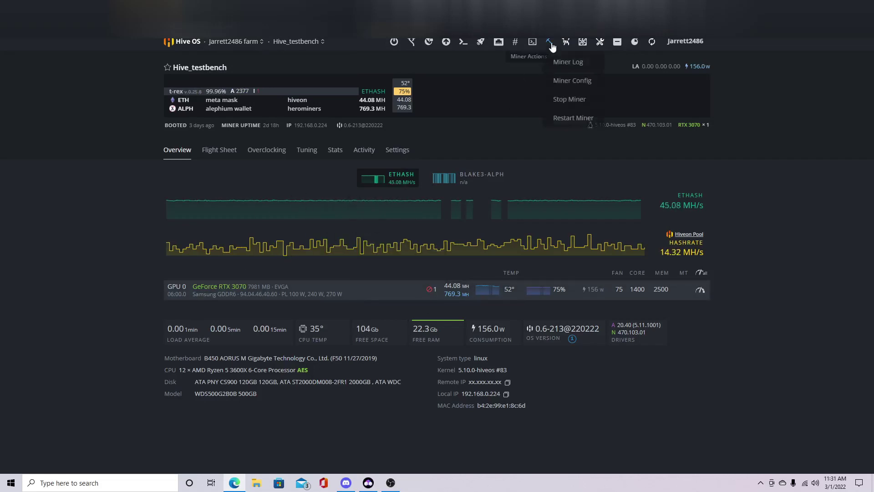
{"action": "left_click", "coordinate": [555, 101]}
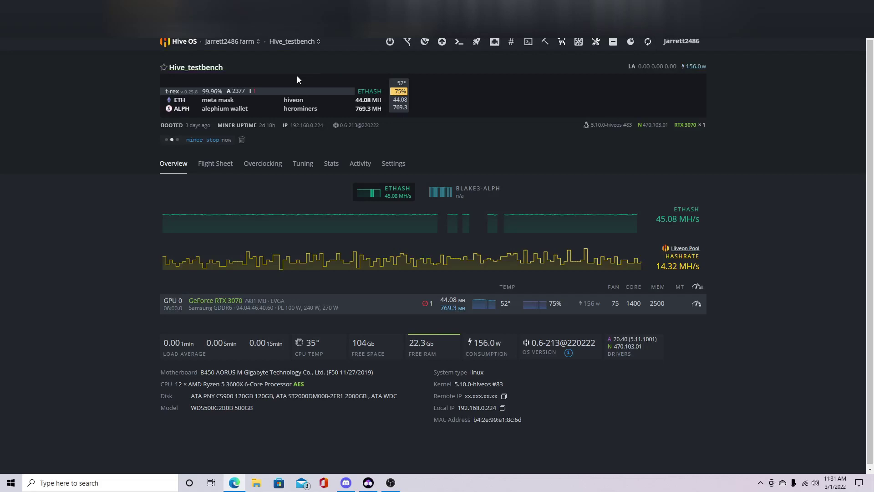
{"action": "left_click", "coordinate": [299, 42]}
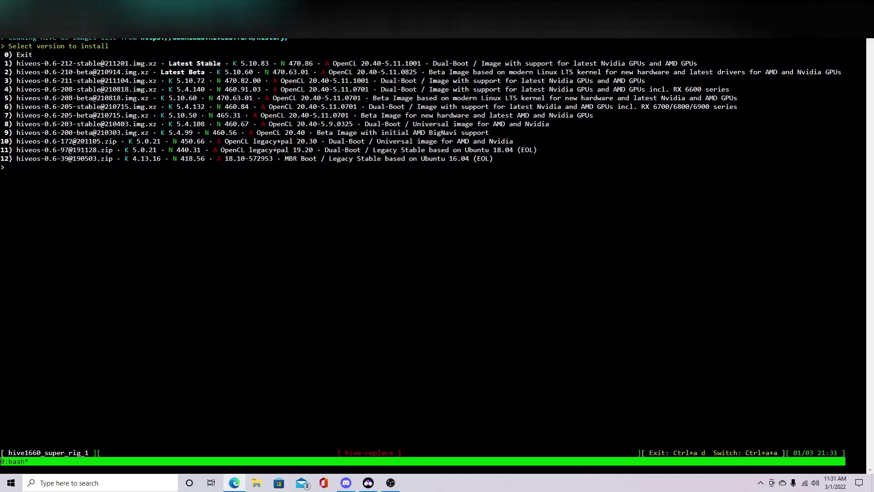
Choose option 1, the Latest Stable image, at the hive-replace prompt.
{"action": "type", "text": "1"}
{"action": "key", "text": "Return"}
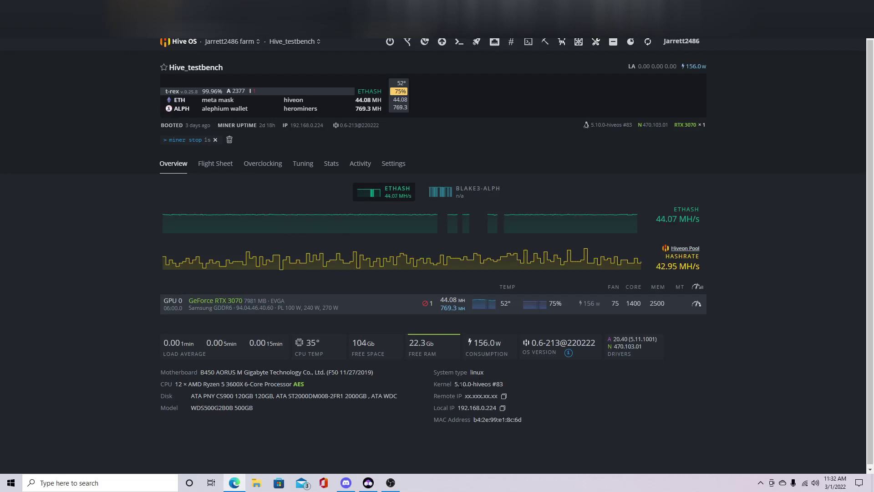
Select and then deselect the system and disk details on the Hive_testbench overview.
{"action": "left_click_drag", "start_coordinate": [450, 384], "coordinate": [400, 386]}
{"action": "left_click", "coordinate": [515, 391]}
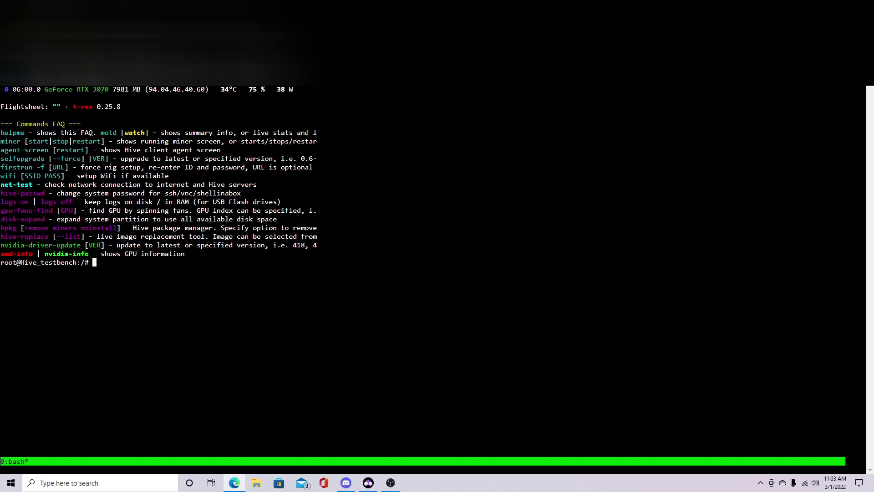
Run nvidia-driver-update --list, showing 470.103.01 as the stable and installed driver.
{"action": "type", "text": "nvidia-driver-update  --list"}
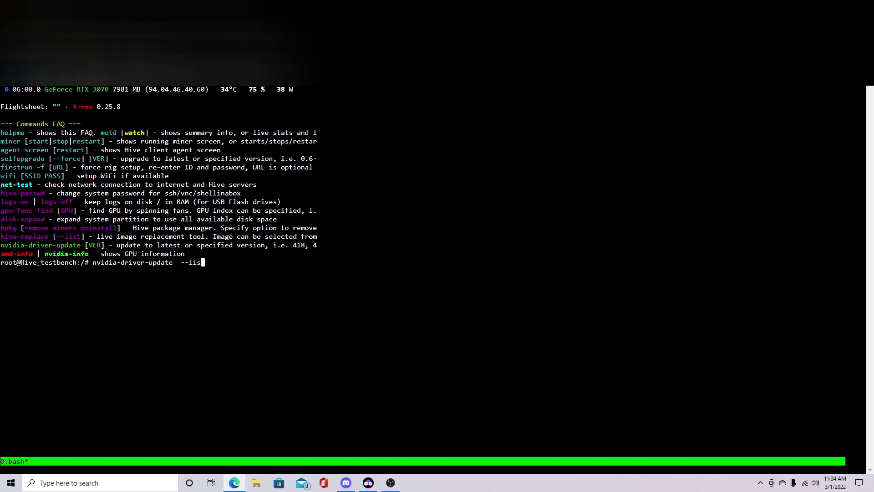
{"action": "key", "text": "Return"}
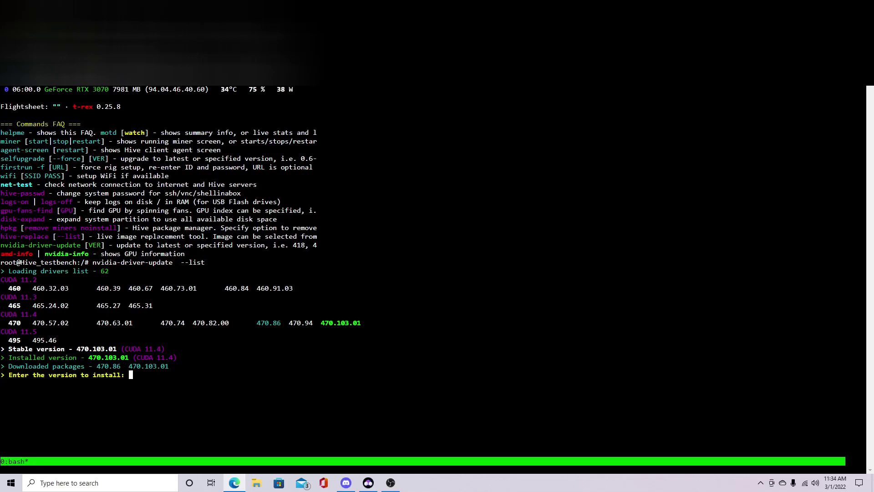
Request driver 470.103.01 for install, which warns it is already installed.
{"action": "type", "text": "470.103.01"}
{"action": "key", "text": "Return"}
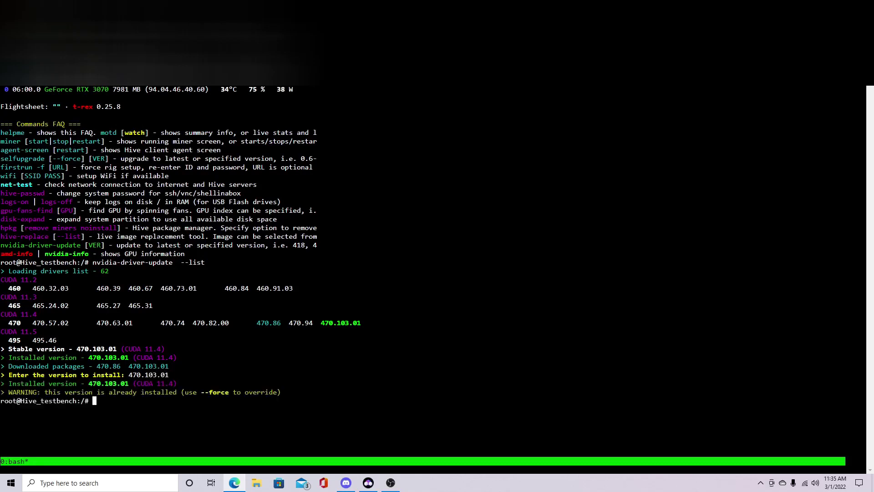